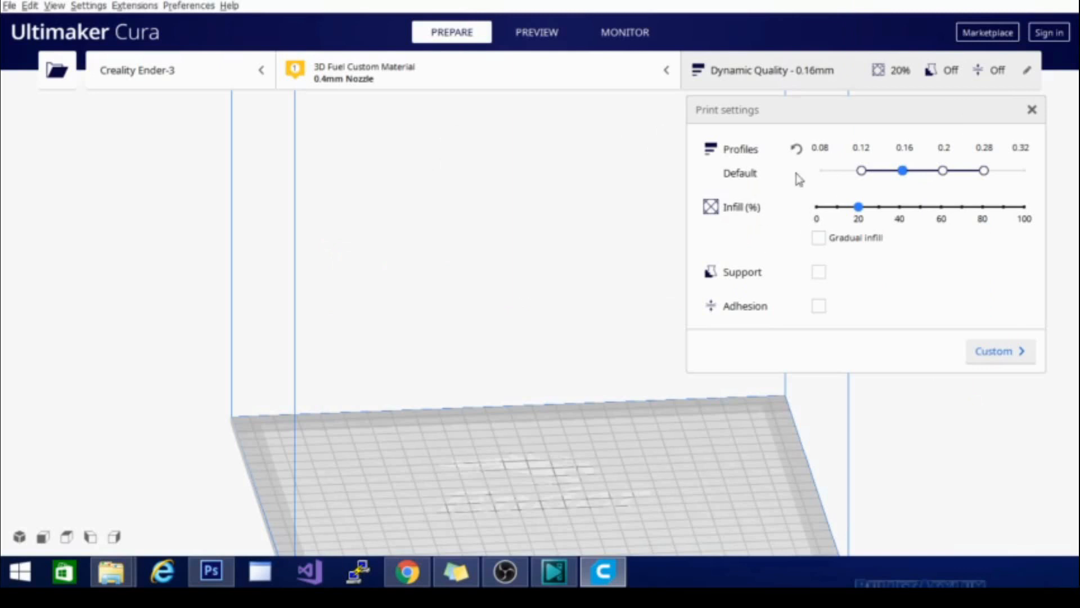
Step: Switch the print settings to the full custom list and browse down to the Z seam options
click(997, 360)
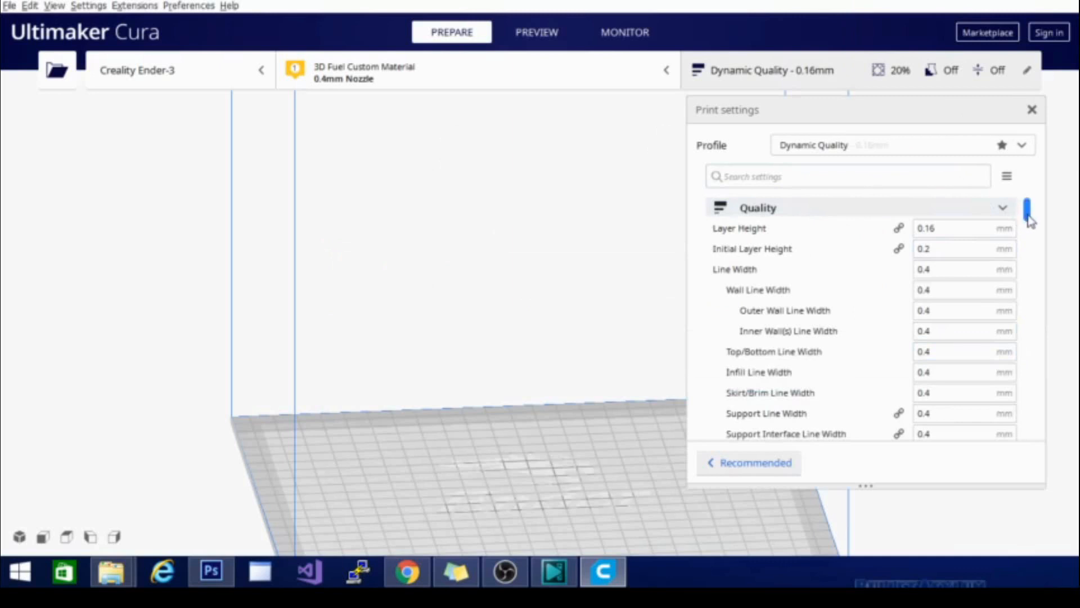
drag(1028, 216, 1041, 258)
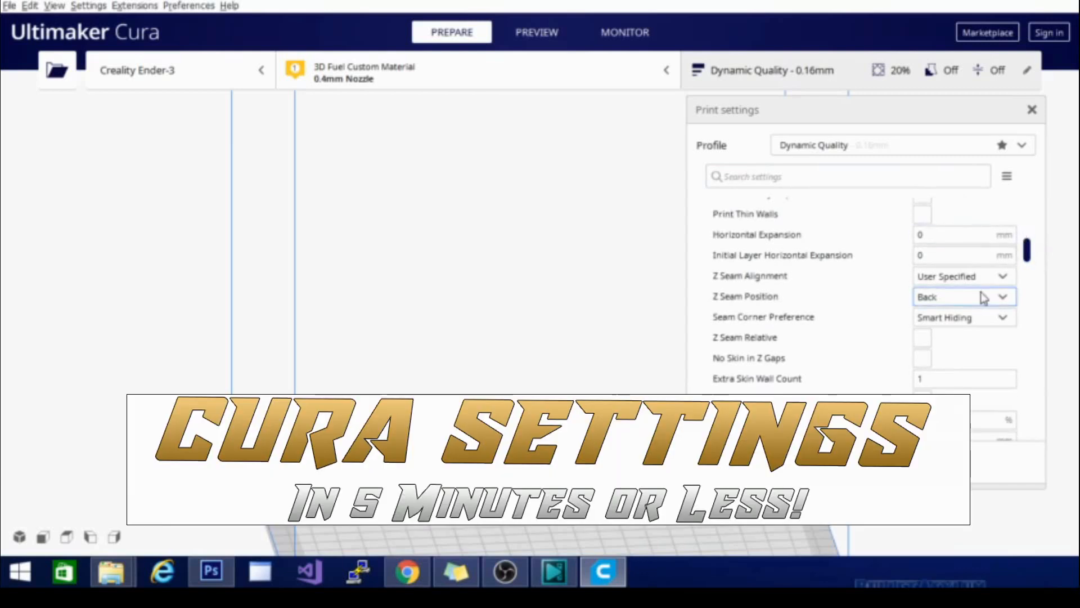
mouse_move(978, 298)
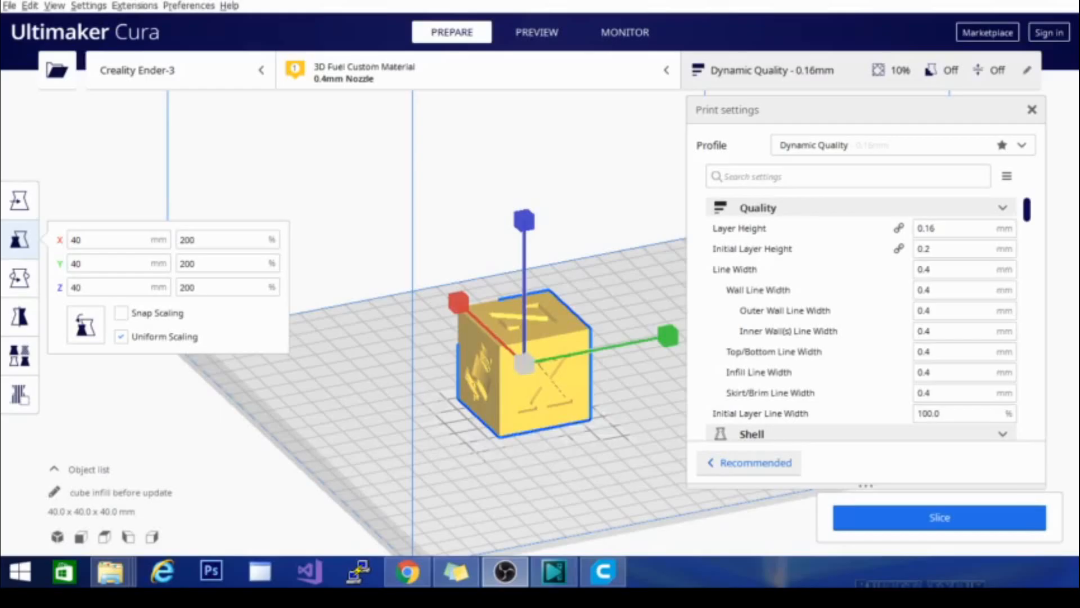
Step: Slice the cube with its existing quality settings and take a close look at its engraved side face
click(946, 227)
mouse_move(838, 227)
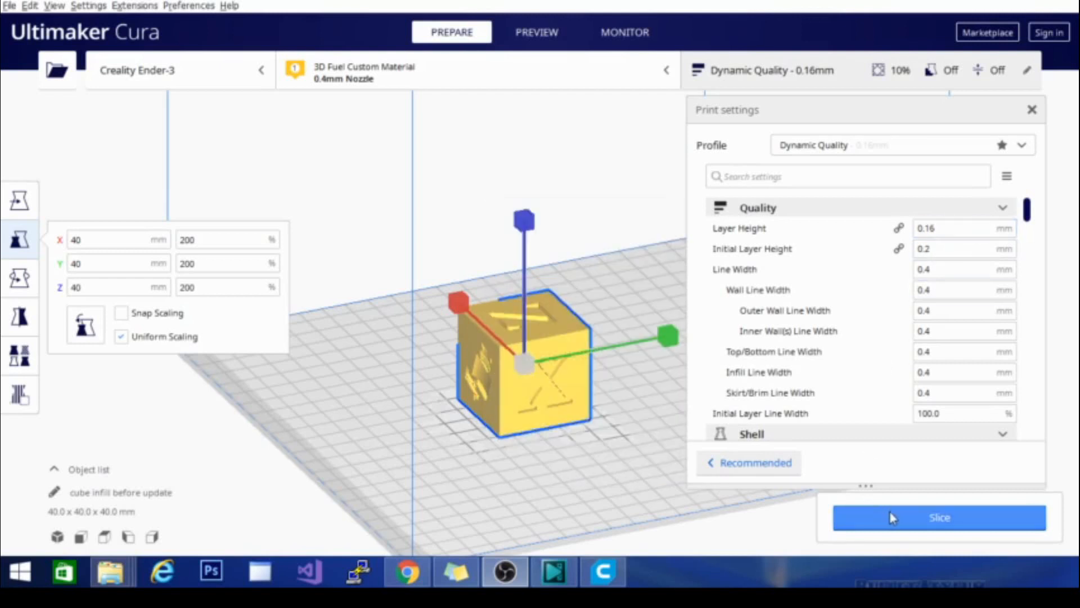
click(890, 512)
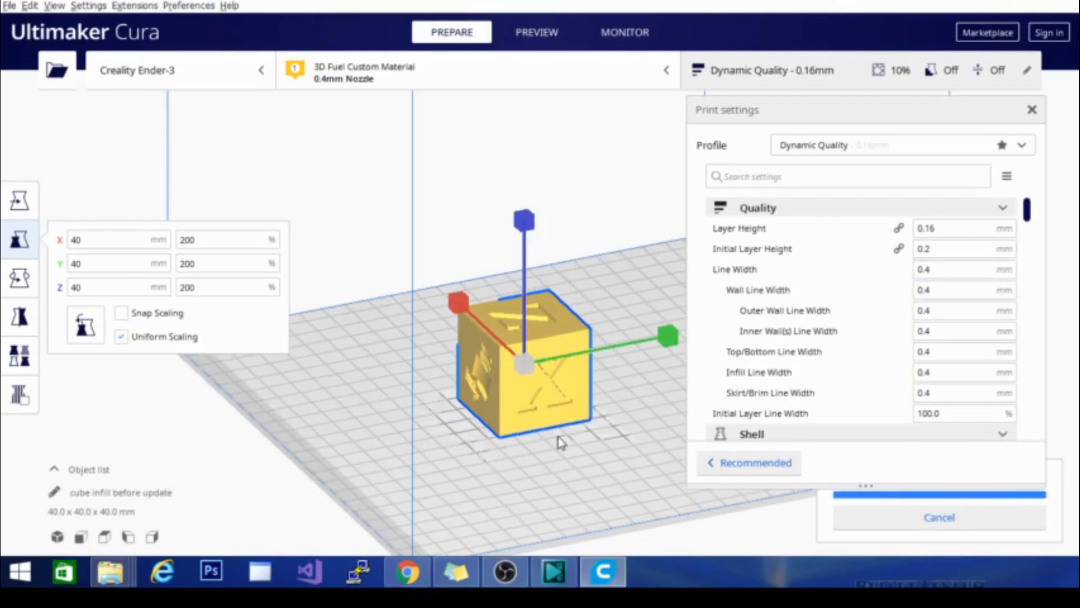
scroll(549, 437, up, 1)
scroll(547, 436, up, 10)
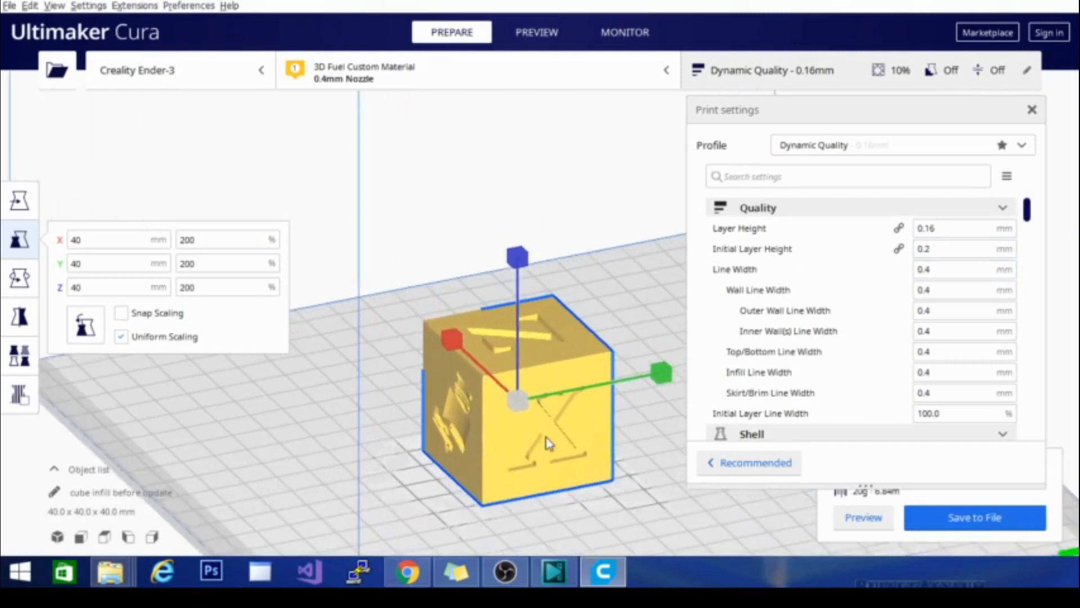
scroll(552, 445, up, 10)
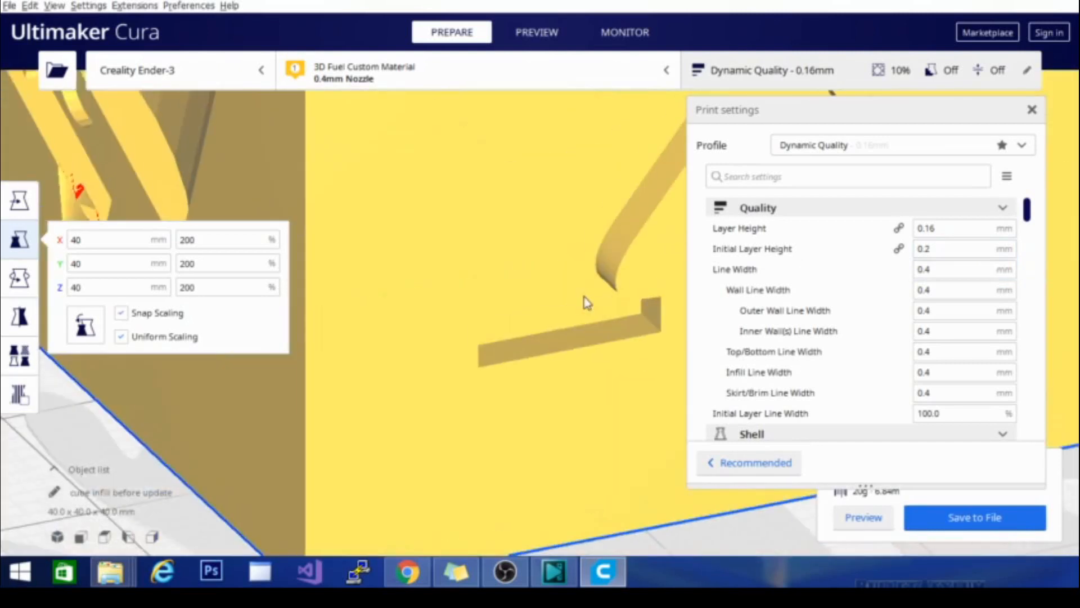
Step: Preview the sliced cube in layer view and lower the displayed range to layers 1 and 2
click(541, 37)
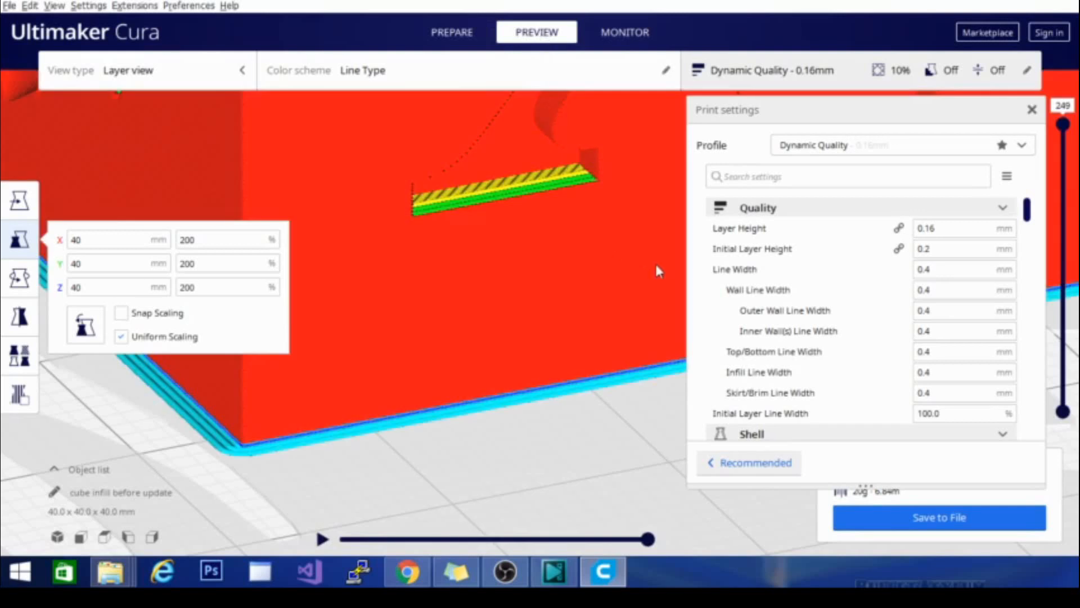
drag(1063, 126, 1067, 416)
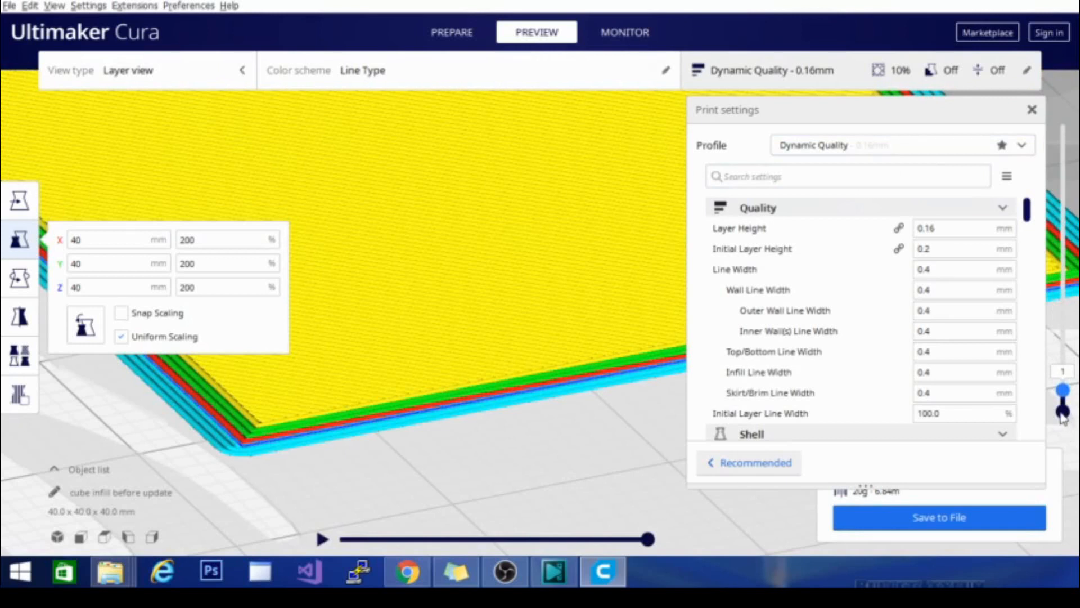
drag(1064, 397, 1064, 394)
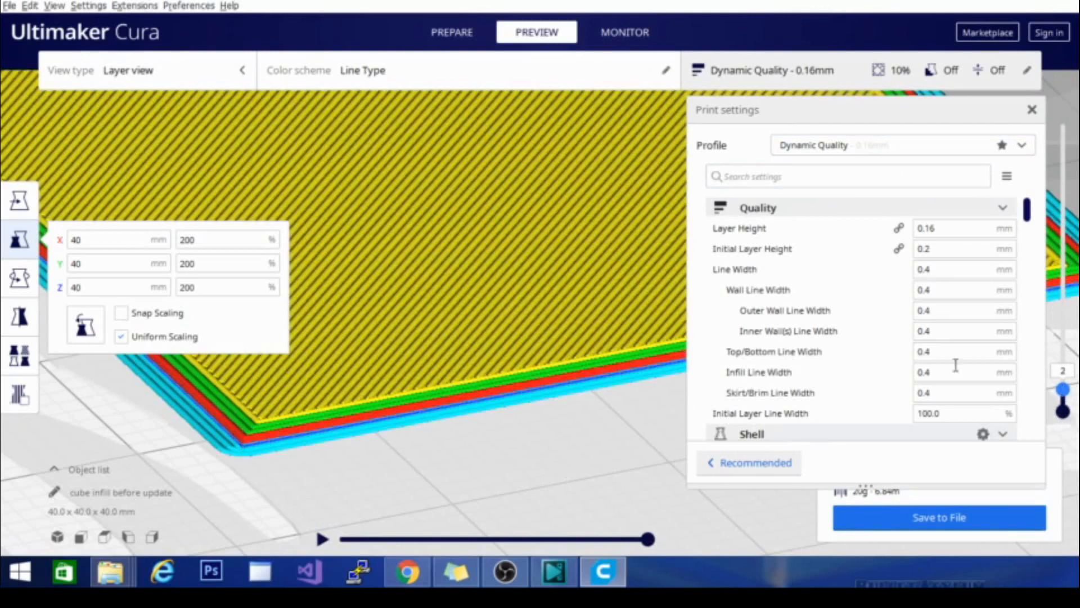
Step: Set the Initial Layer Height to 0.3 mm and try to slice the cube
click(927, 248)
key(BackSpace)
text(3)
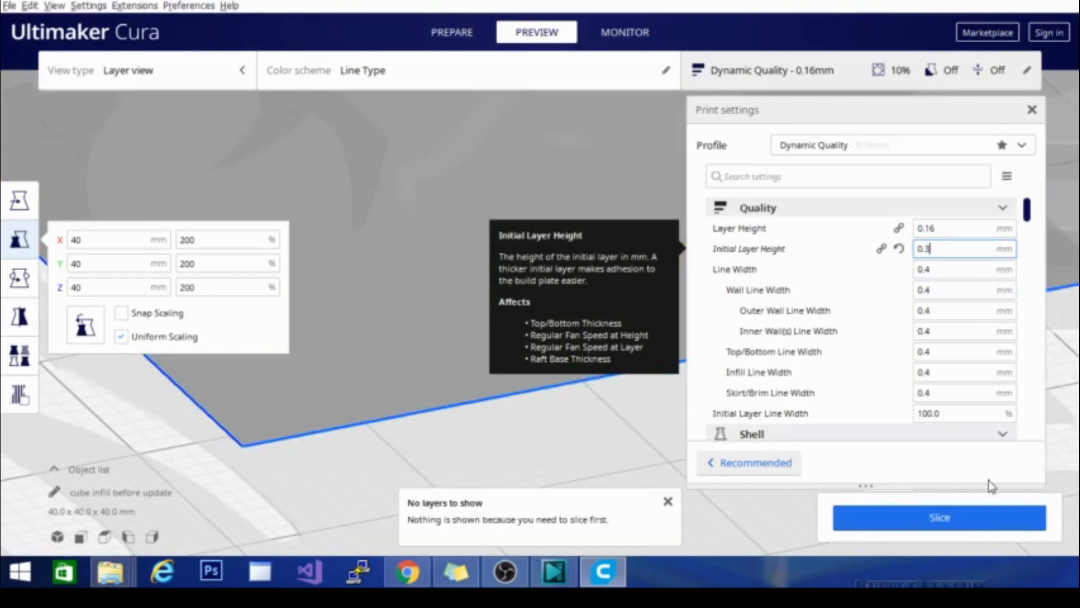
click(955, 517)
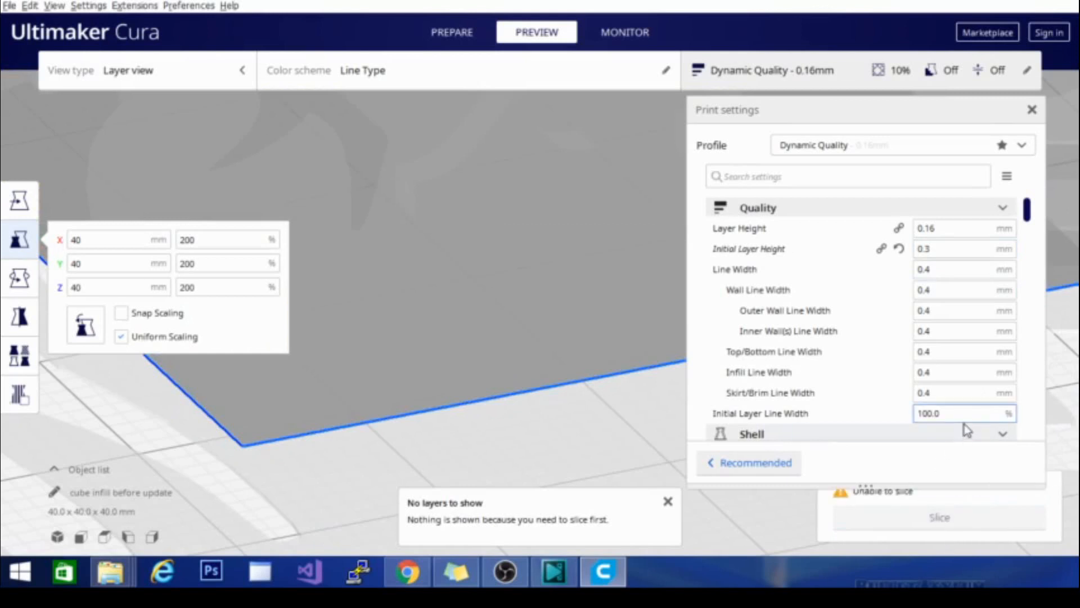
Step: Activate the Move tool for the cube and slice it again with the thicker initial layer
mouse_move(902, 341)
click(20, 200)
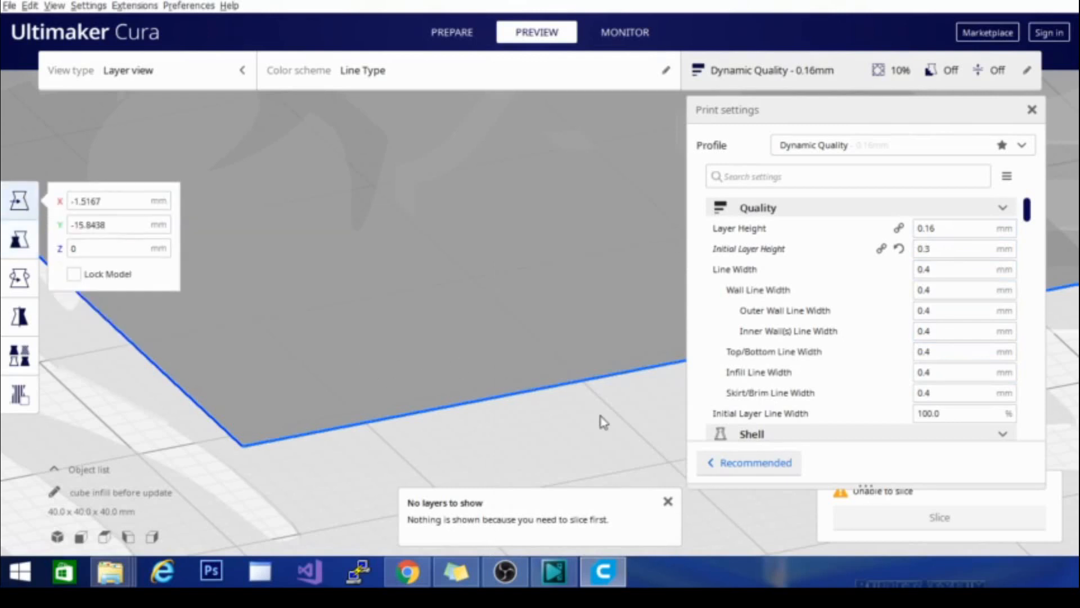
scroll(407, 318, down, 5)
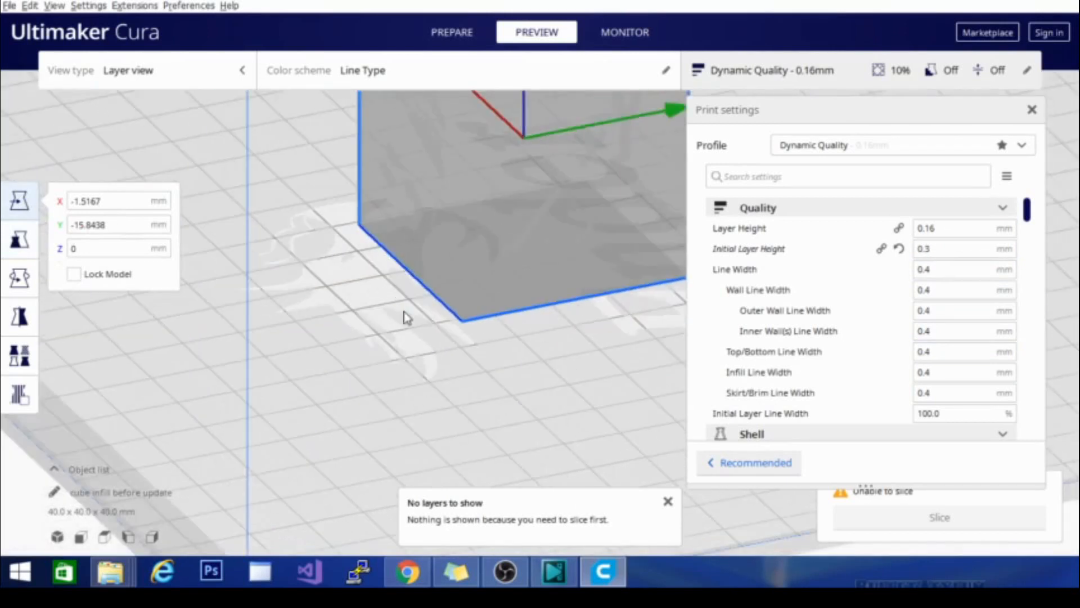
drag(532, 130, 562, 236)
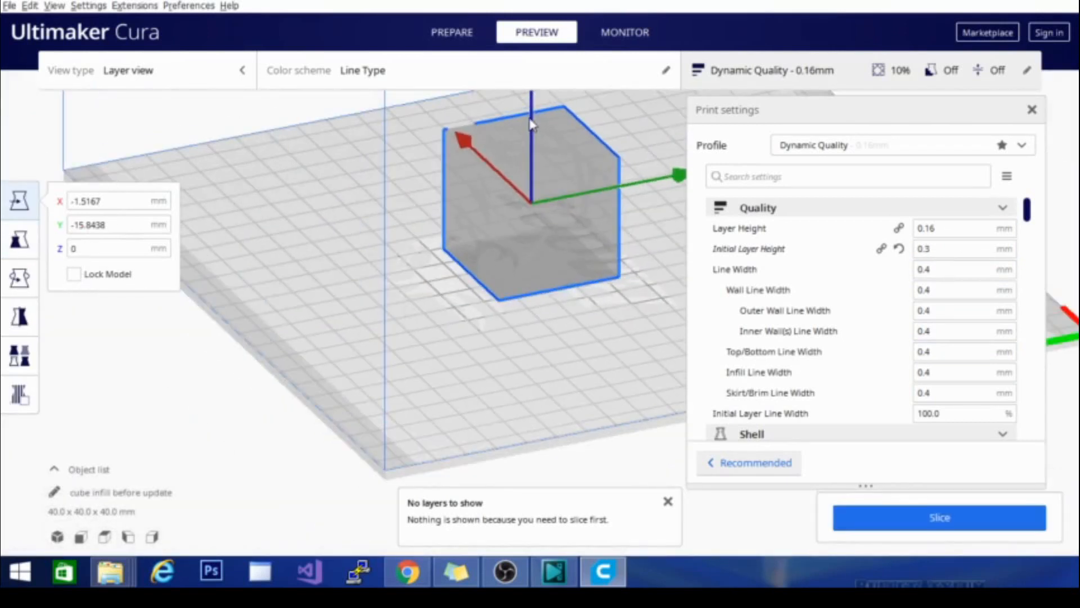
click(900, 517)
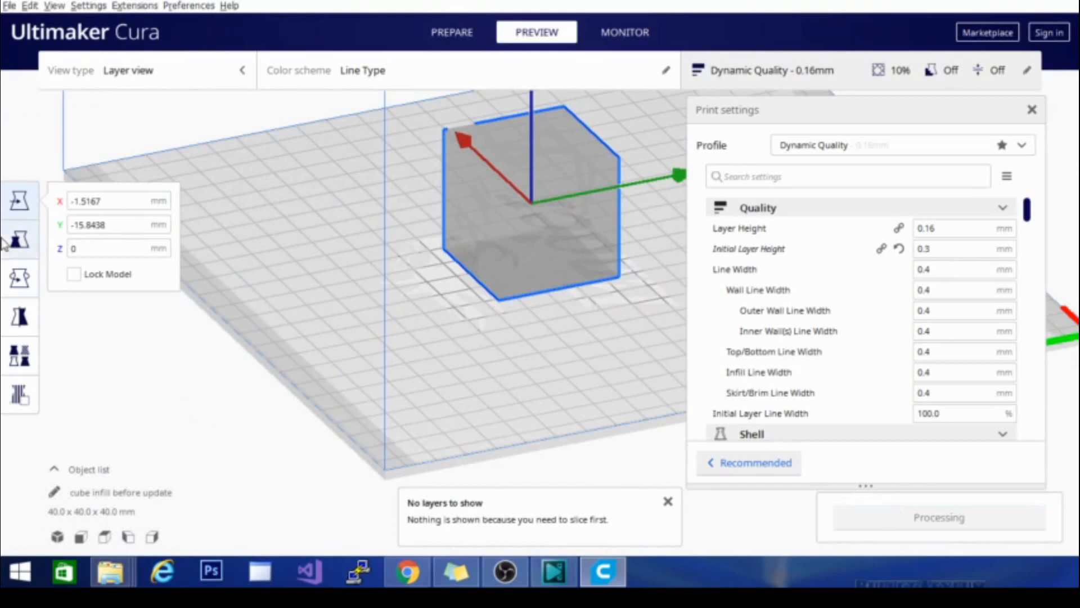
Step: Examine the resliced cube's bottom layers at one corner, raising the preview from layer 2 to layer 5
scroll(526, 366, up, 3)
scroll(526, 366, up, 4)
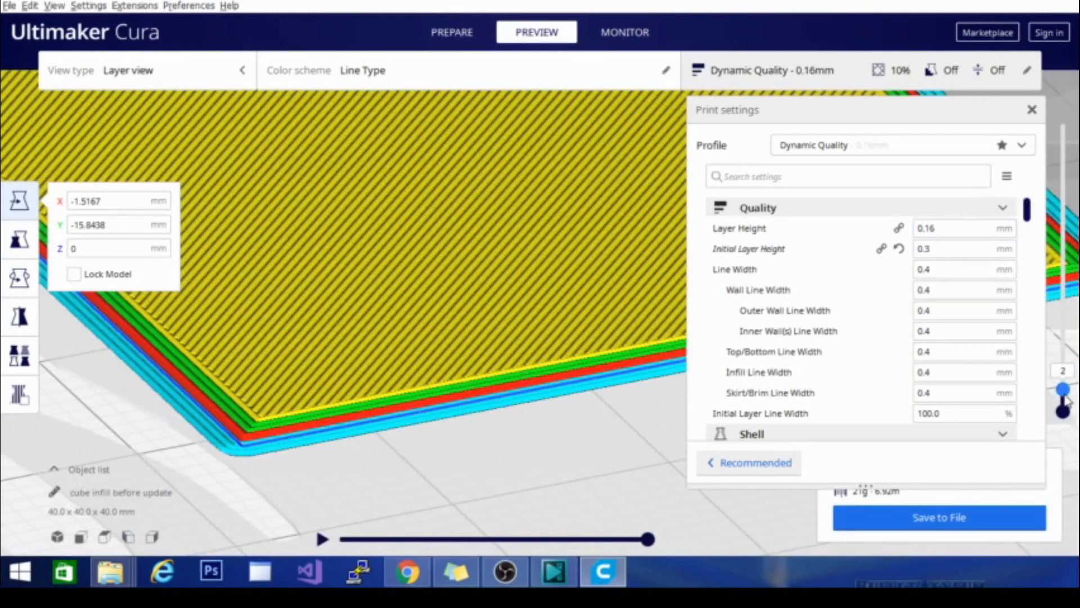
key(Up)
key(Up)
key(Up)
mouse_move(1062, 399)
mouse_down()
mouse_move(1062, 391)
mouse_move(1063, 400)
mouse_up()
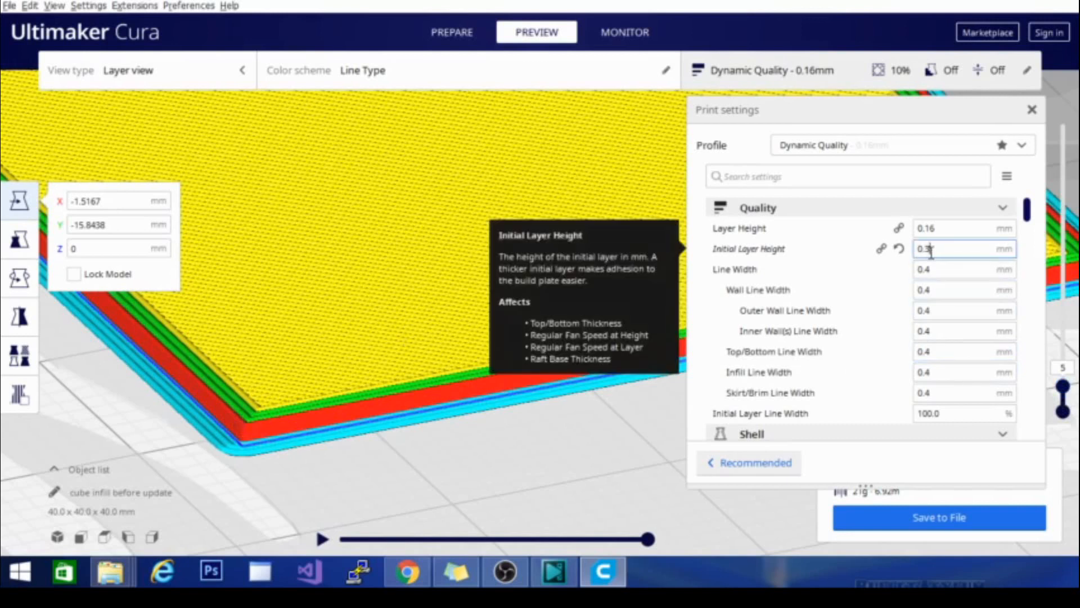
Step: Reslice the cube with the Initial Layer Height set to 0.2 mm and the Layer Height set to 0.4 mm
drag(931, 250, 925, 250)
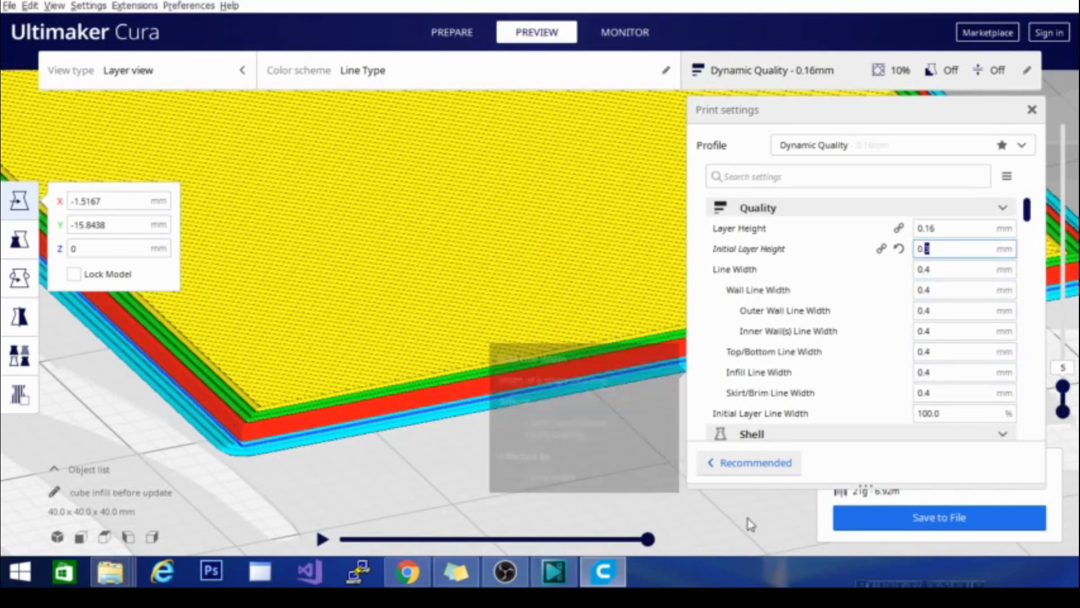
text(2)
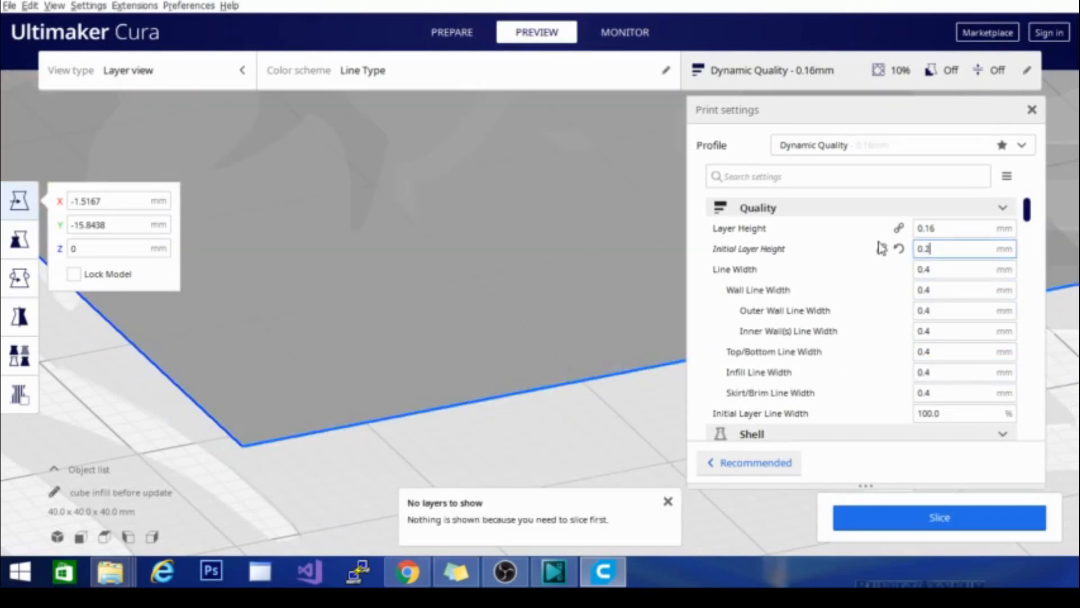
drag(939, 228, 925, 228)
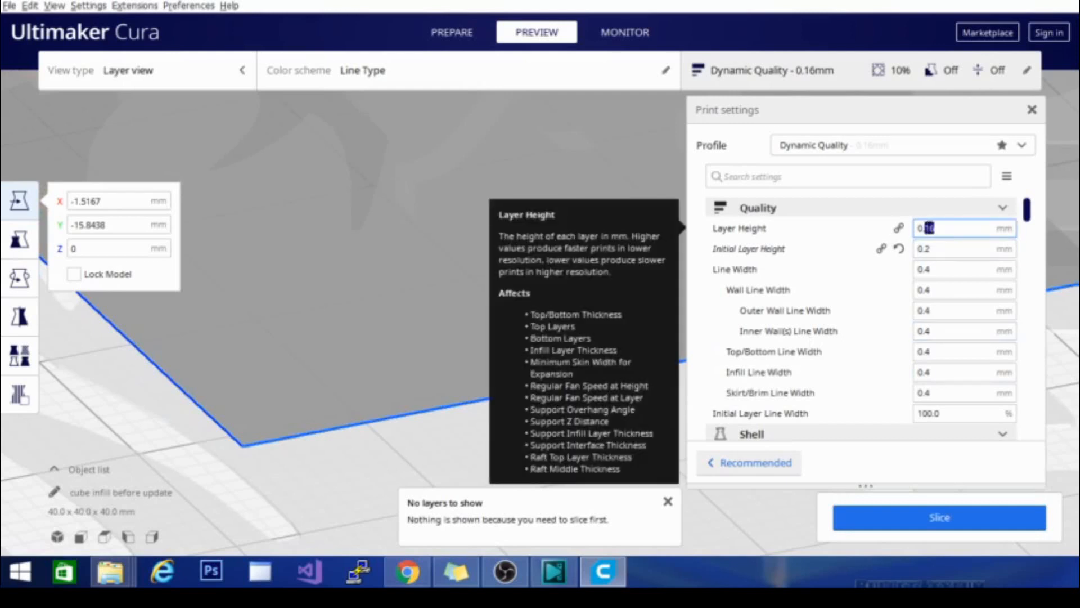
text(4)
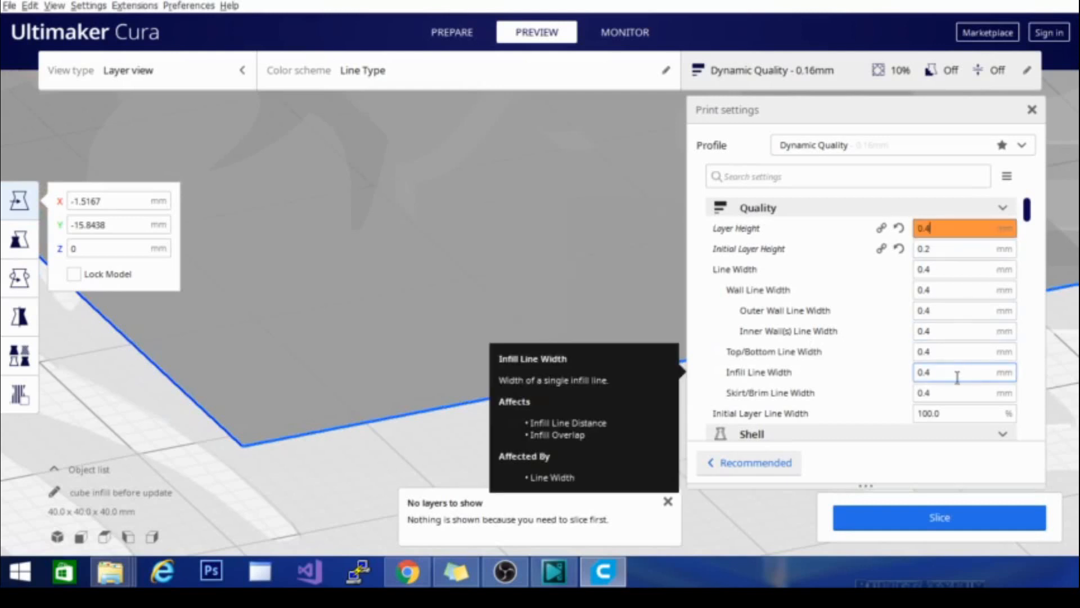
click(921, 525)
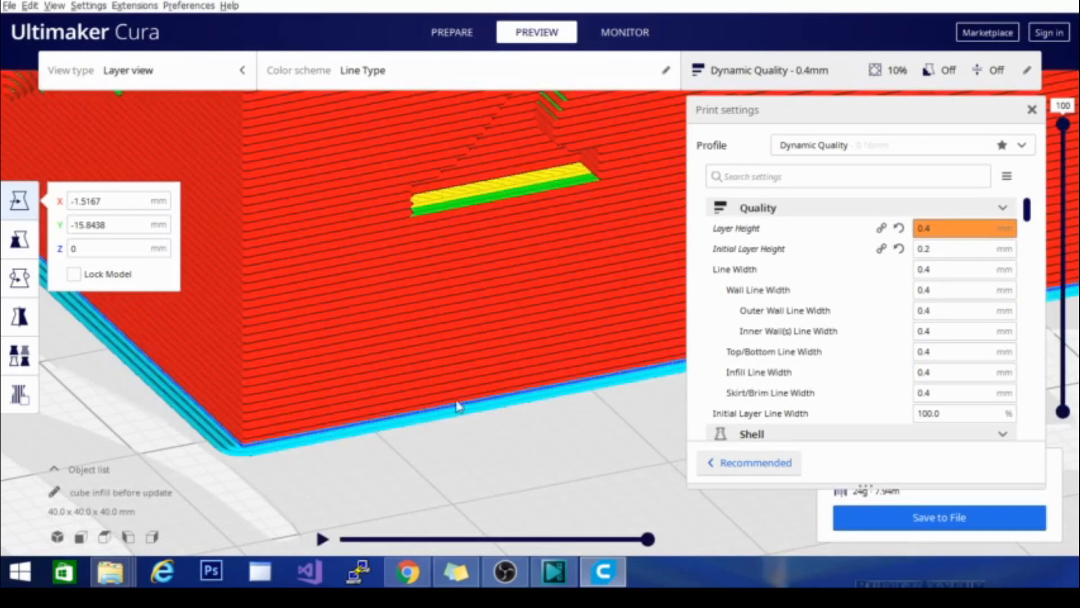
Step: Examine the layer lines on the cube's side faces, edges and engraved letters from several angles
scroll(307, 181, down, 5)
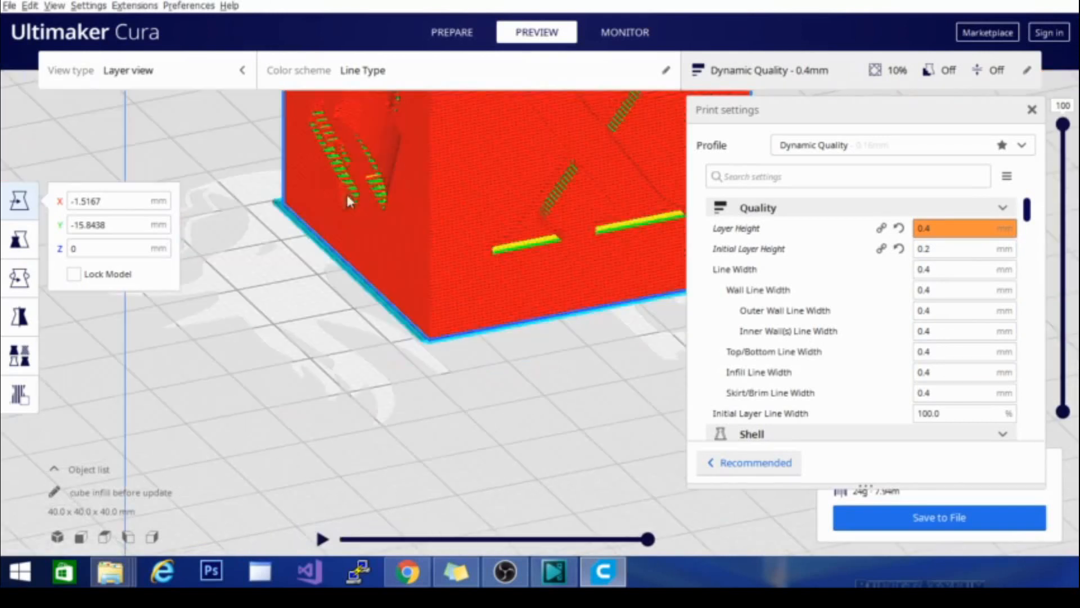
scroll(501, 295, up, 2)
right_drag(502, 295, 445, 302)
scroll(446, 309, up, 5)
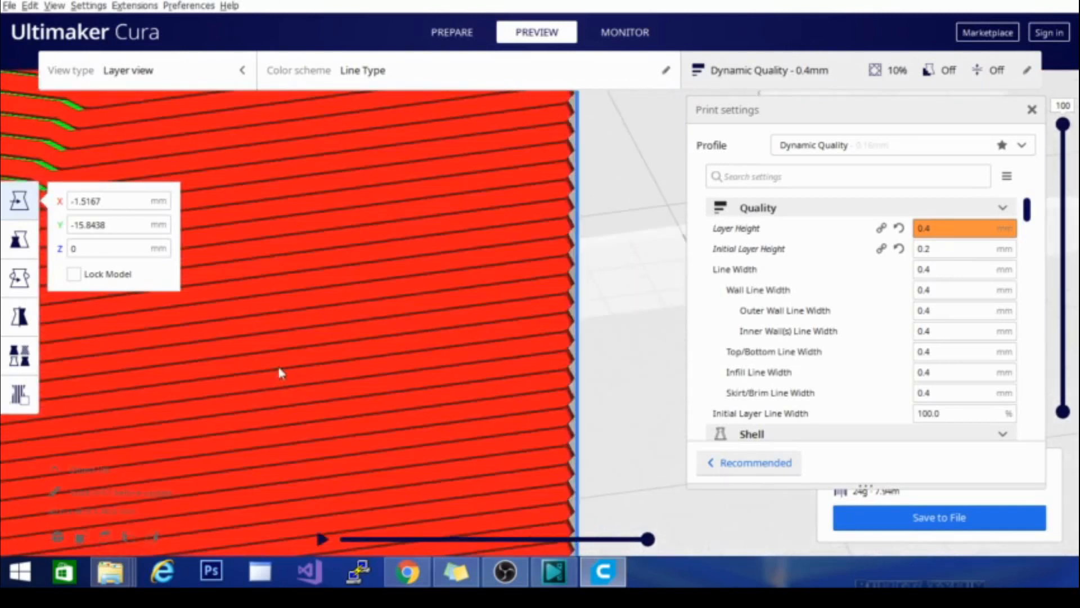
scroll(287, 337, down, 3)
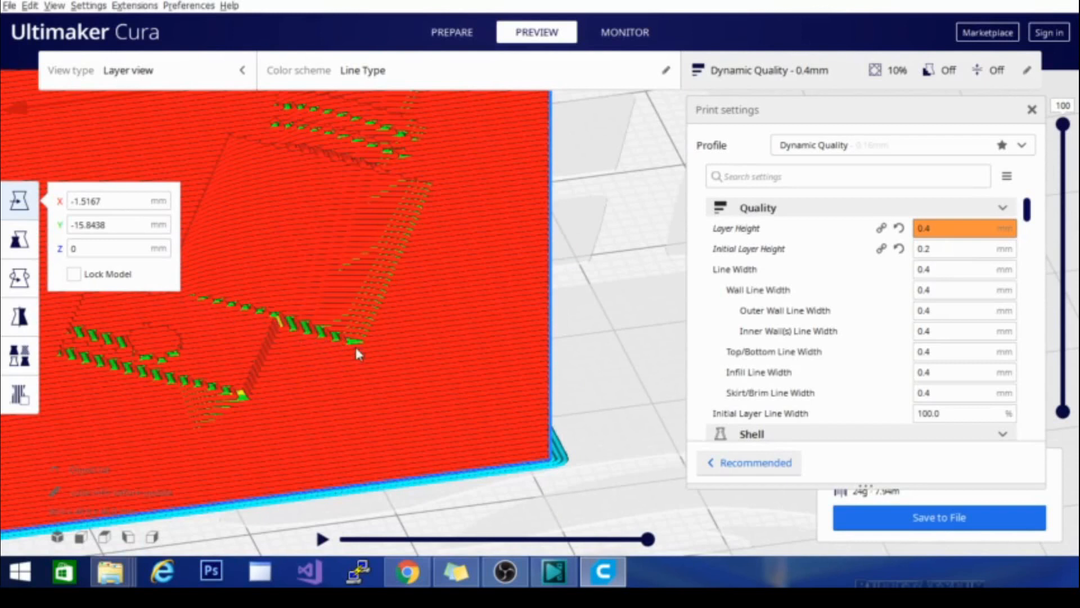
right_drag(304, 347, 290, 327)
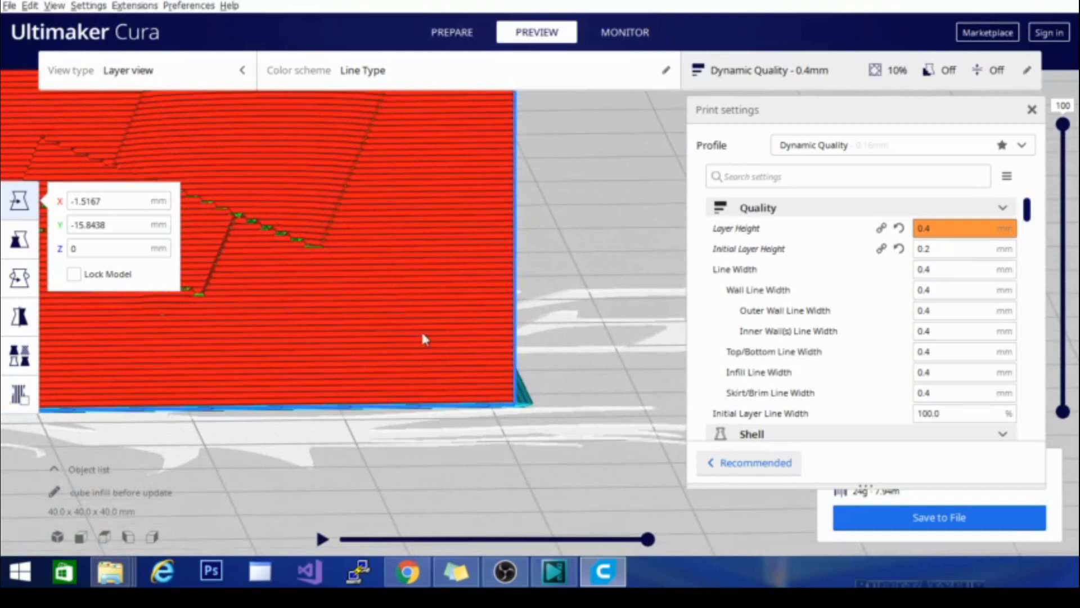
scroll(304, 261, down, 10)
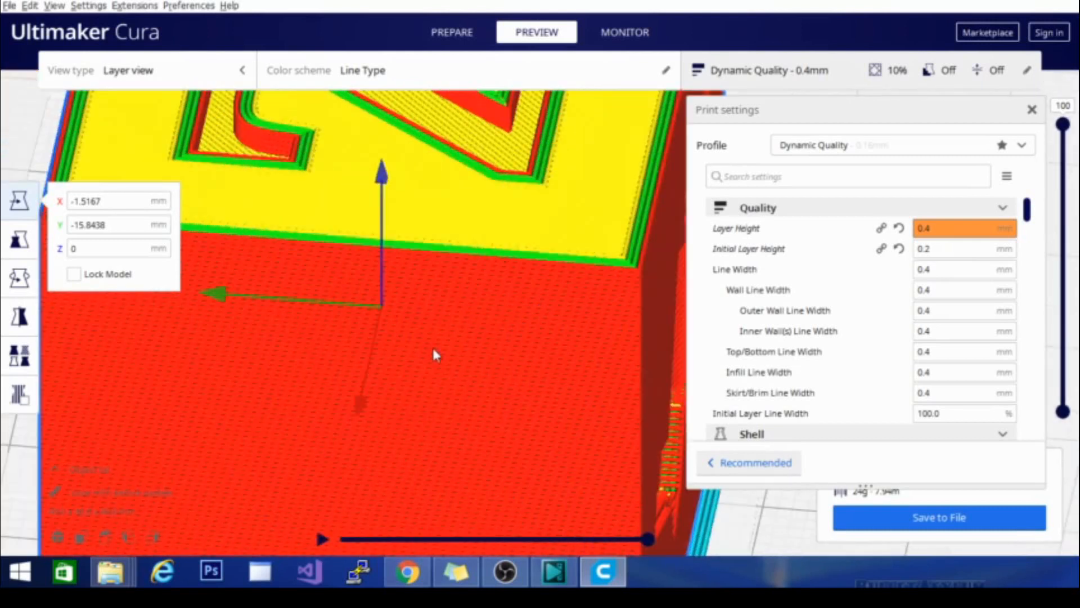